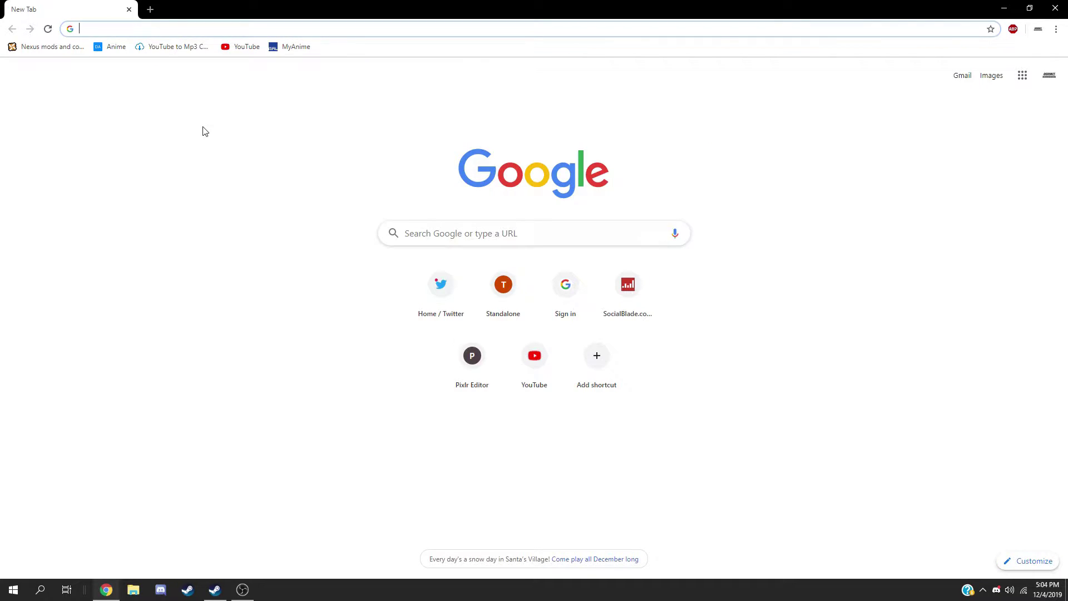
Search 'darnified ui new vegas' and open the ModDB Darnified UI v04 addon page
text(darnified ui new vegas)
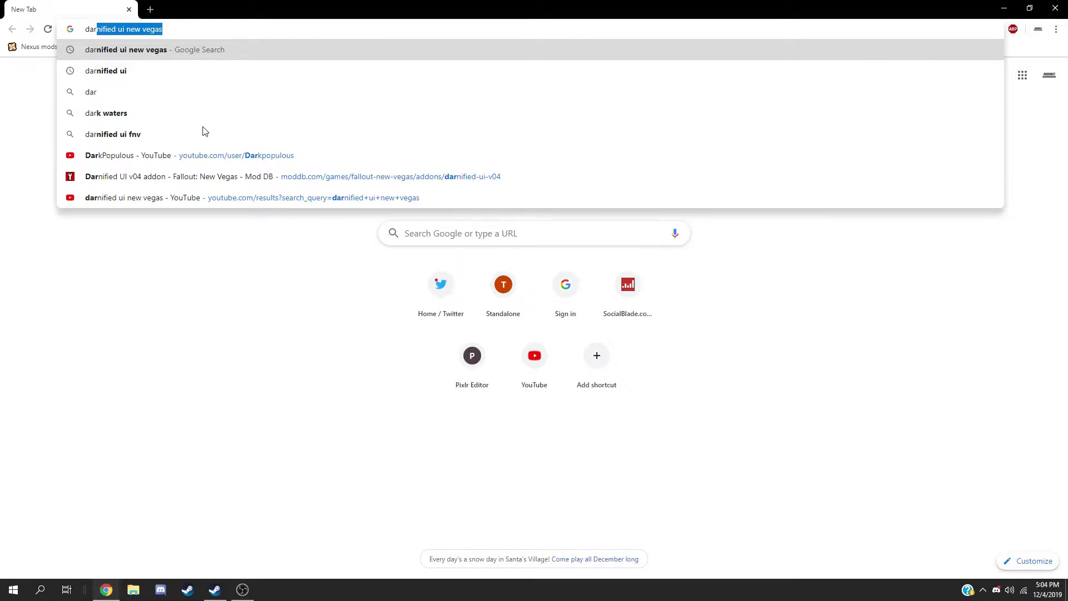
key(Return)
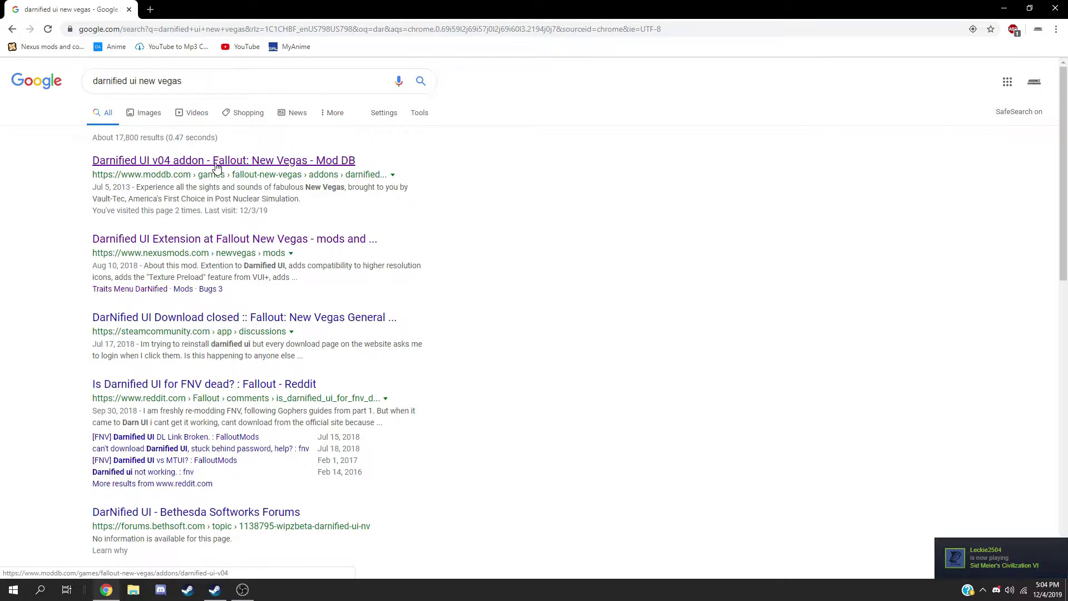
click(216, 161)
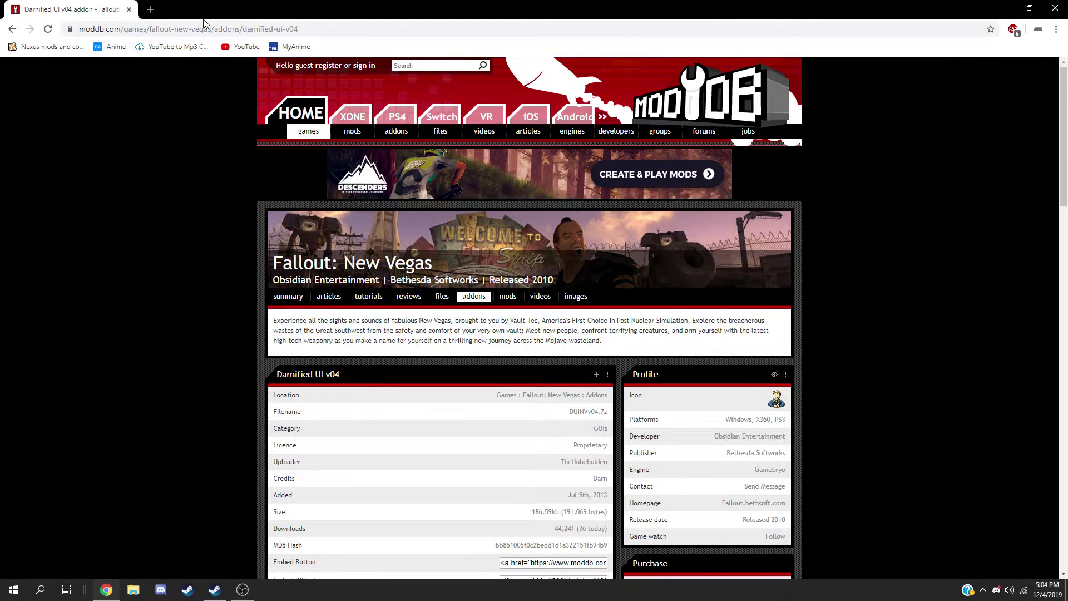
click(208, 25)
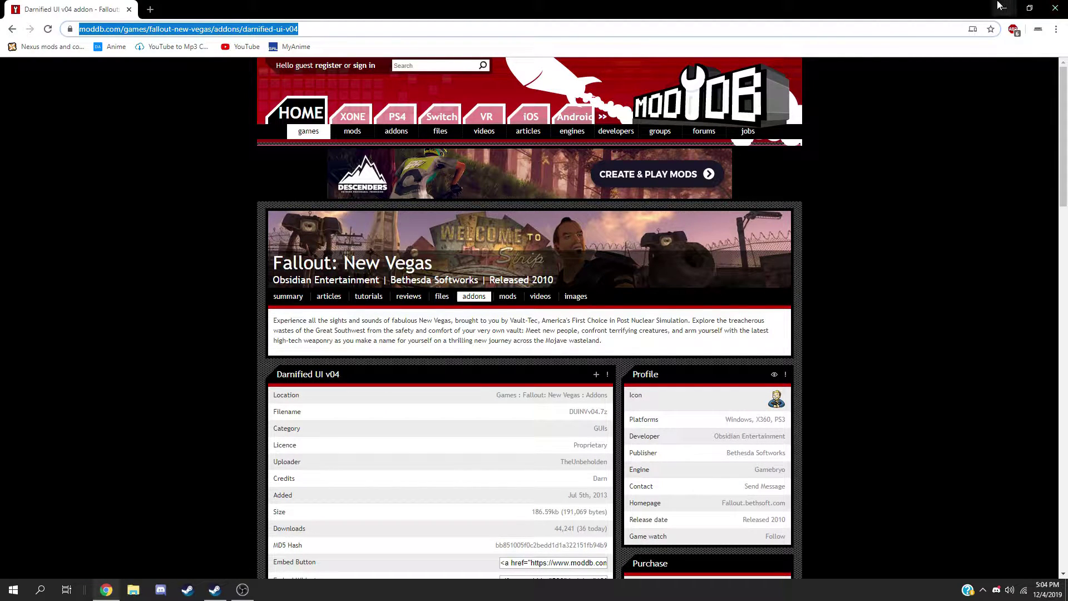
click(95, 295)
scroll(168, 325, down, 6)
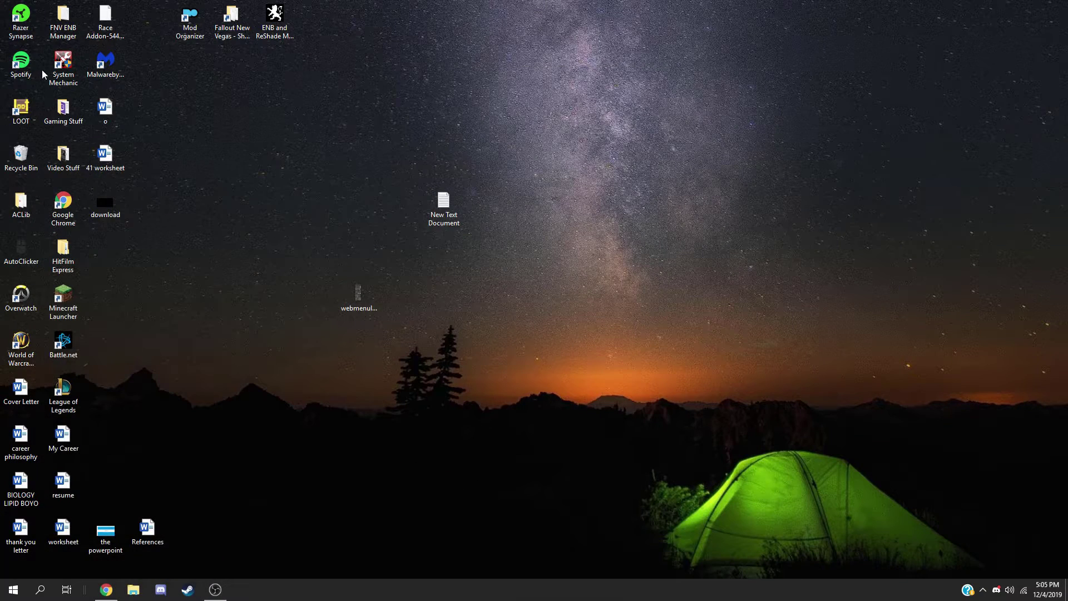
Browse from the Gaming Stuff folder to the Downloads folder
double_click(63, 111)
click(493, 270)
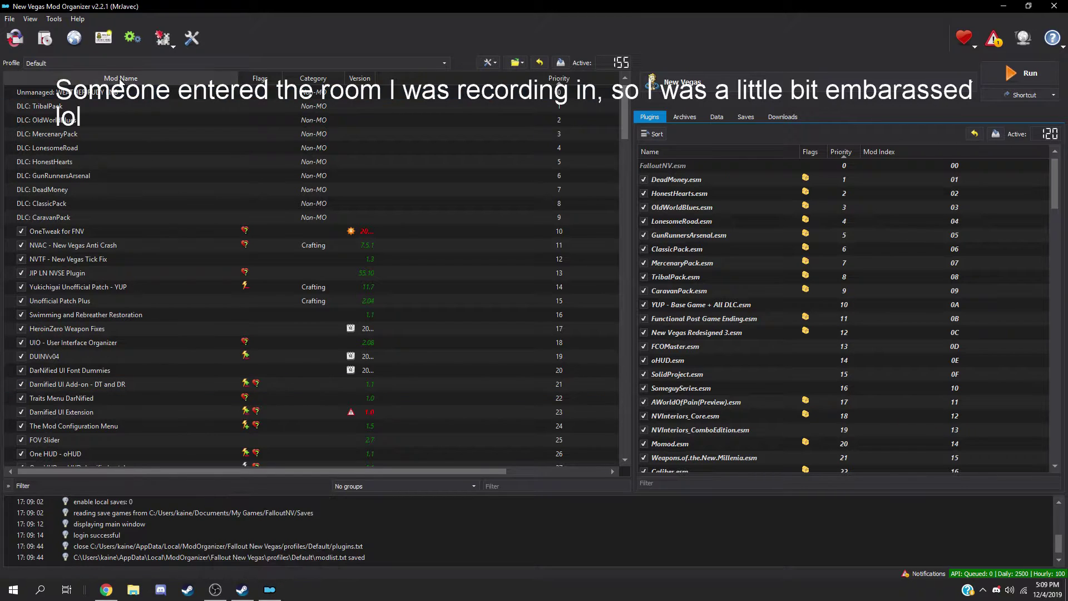
click(187, 176)
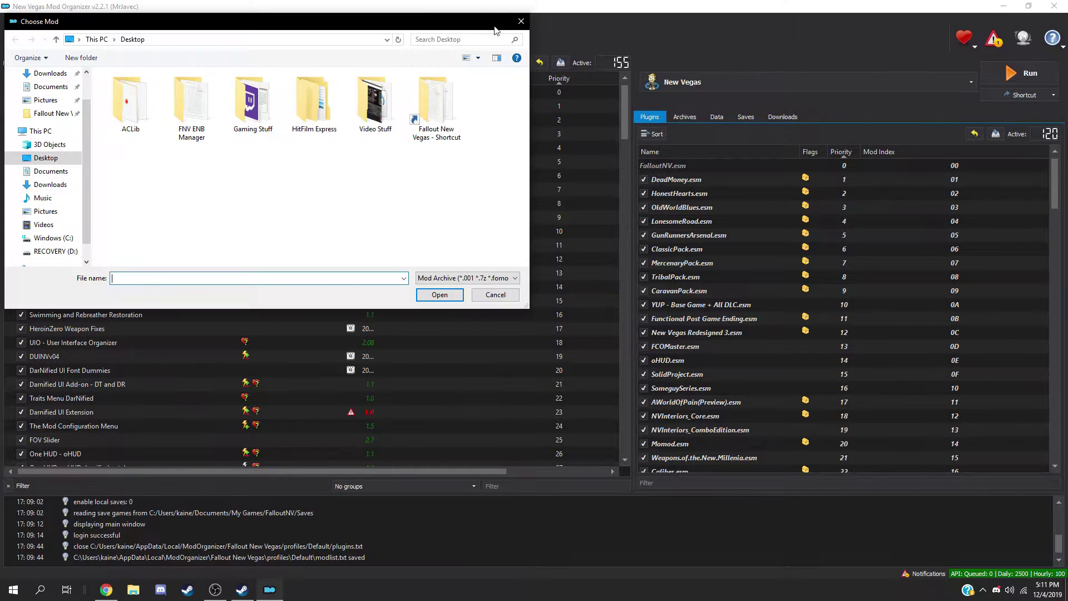
click(521, 22)
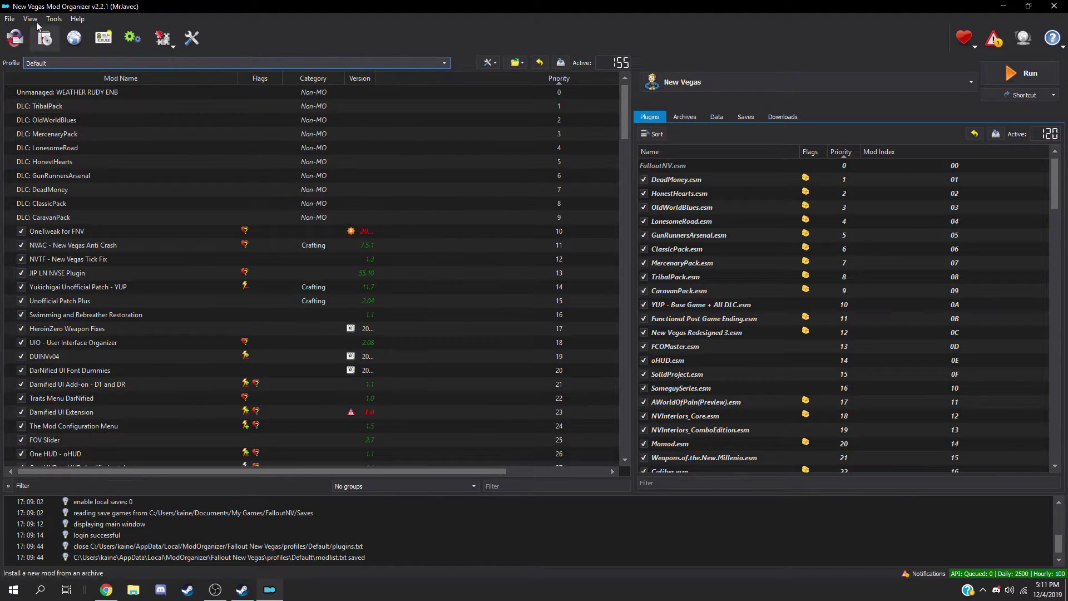
click(44, 37)
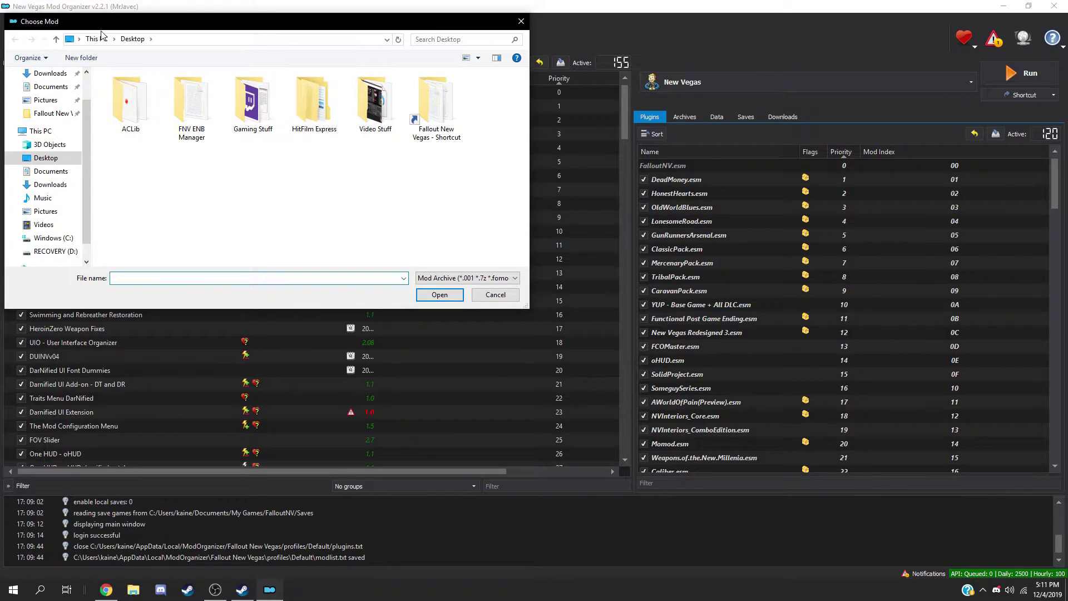
drag(140, 22, 286, 27)
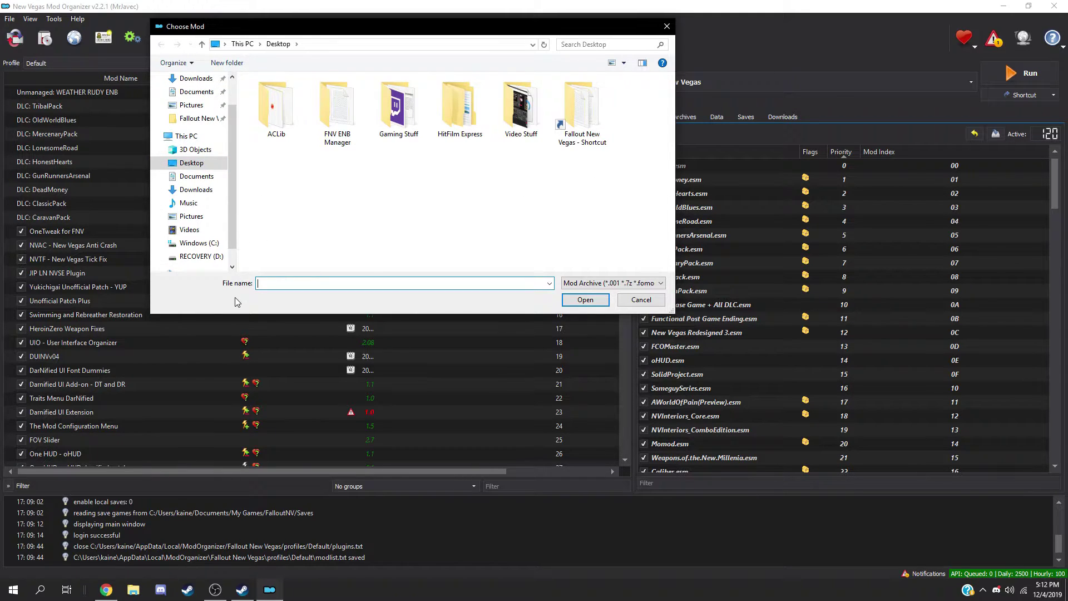
click(195, 190)
click(666, 26)
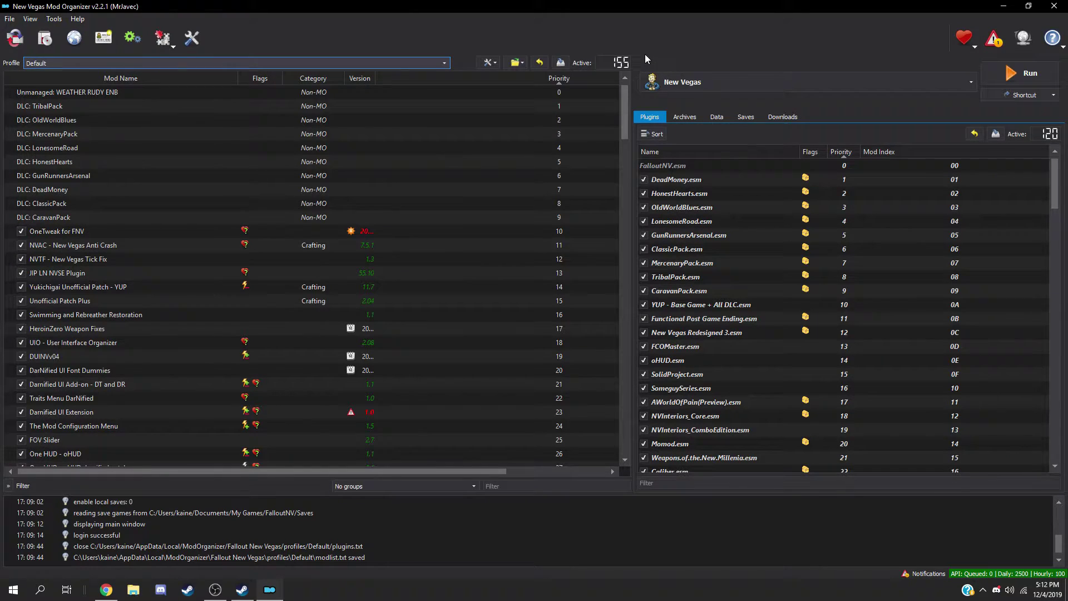
Use Hide Installed in the Downloads tab so zero archives remain listed, then scroll the mod list
click(777, 119)
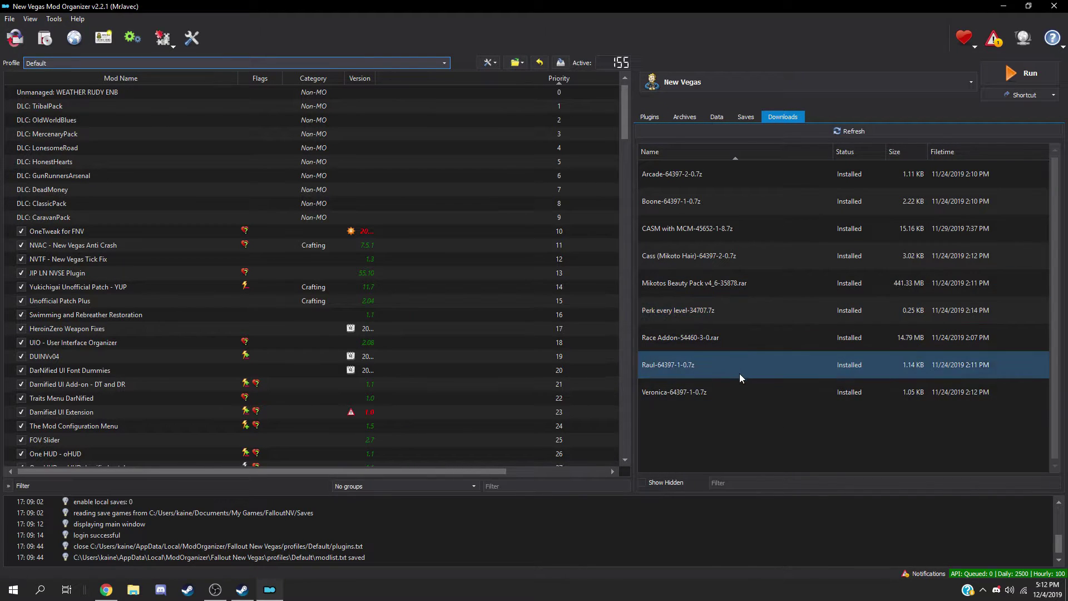
click(796, 176)
right_click(796, 176)
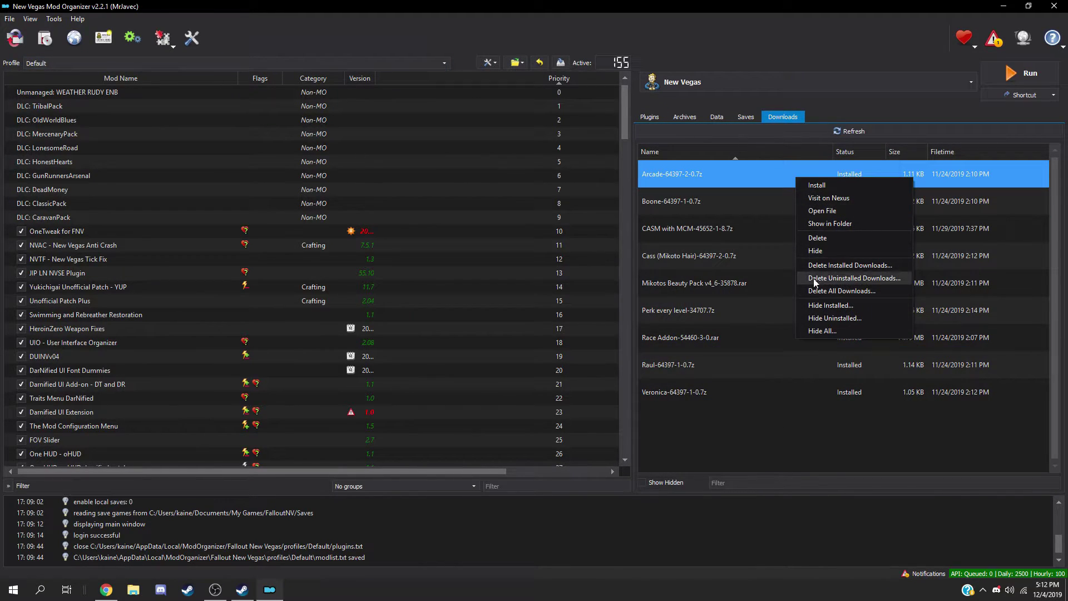
click(844, 310)
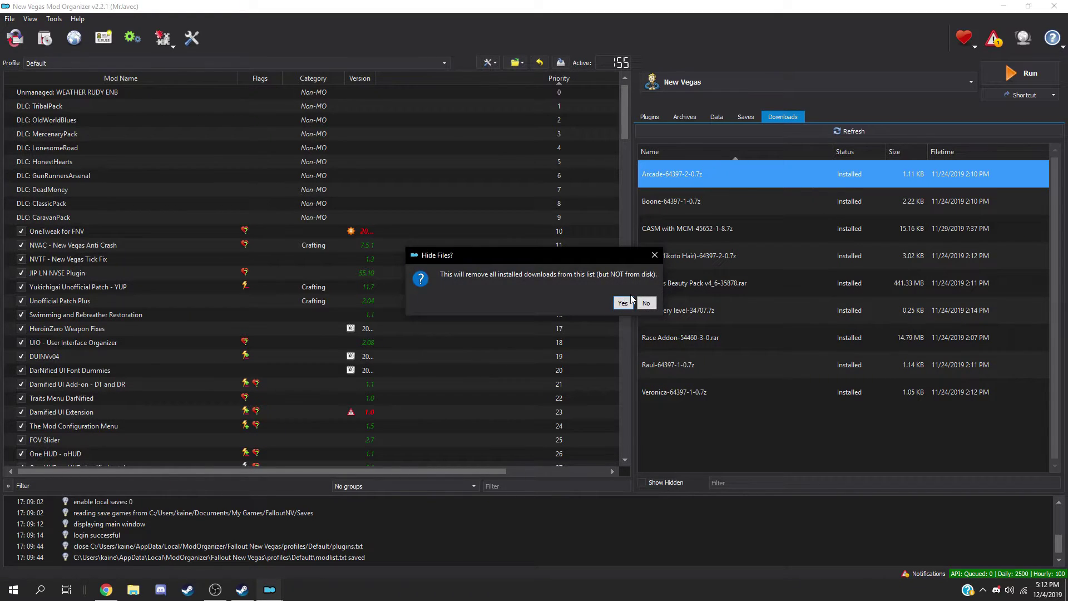
click(629, 302)
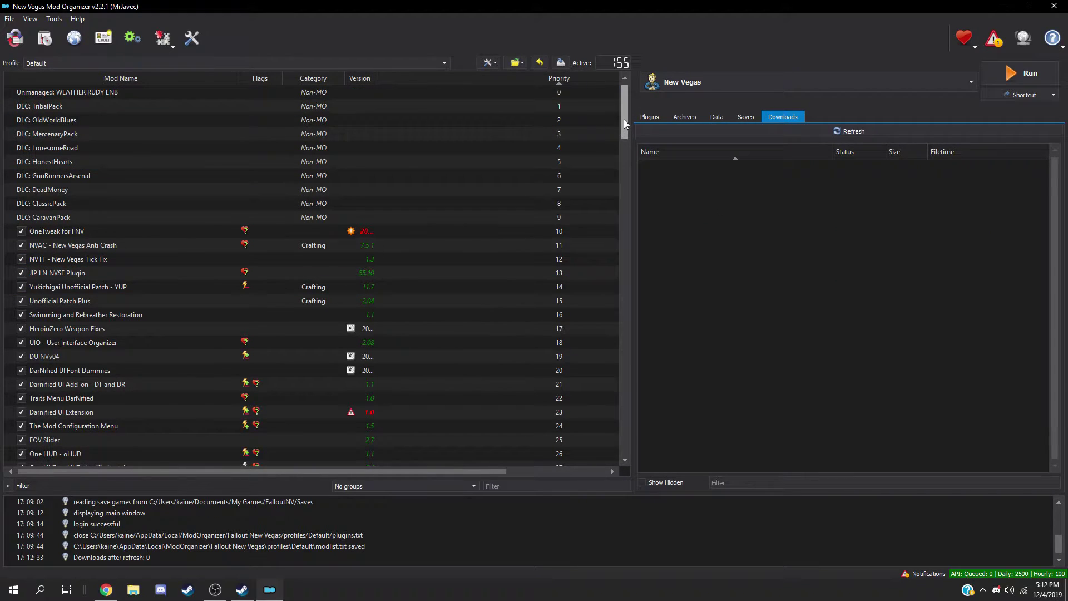
drag(623, 119, 587, 275)
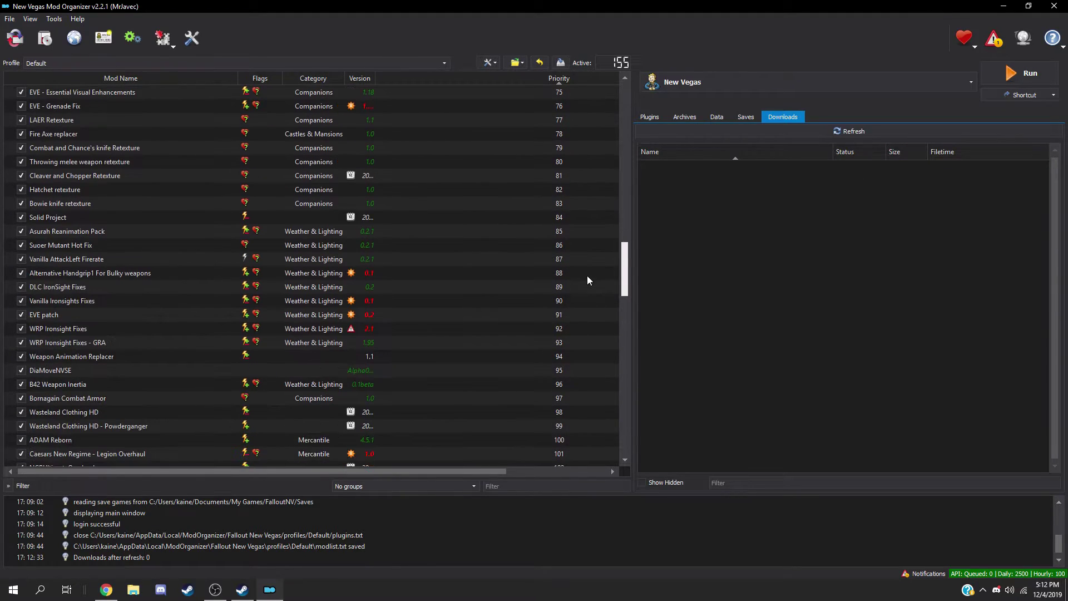
scroll(586, 276, down, 10)
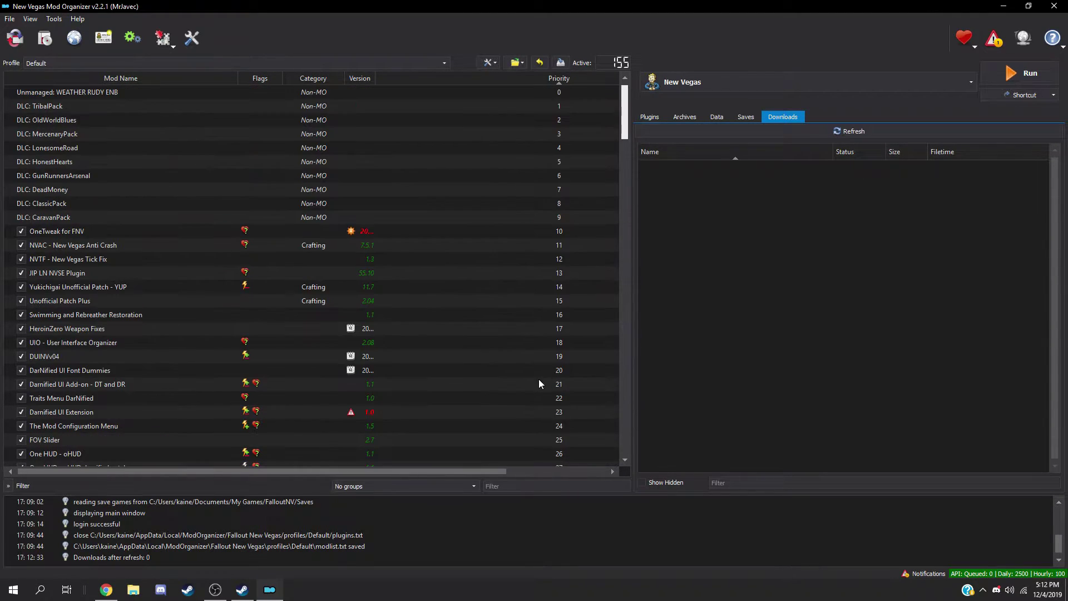
scroll(535, 388, down, 20)
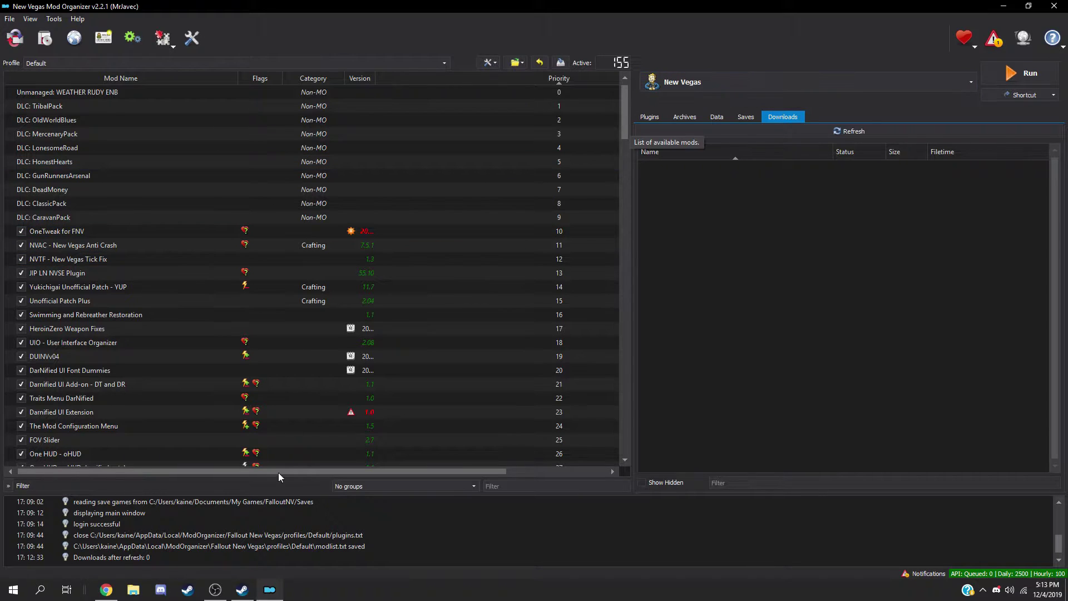
Open the Files tab of the DarNified UI Font Dummies page on Nexus Mods
click(106, 589)
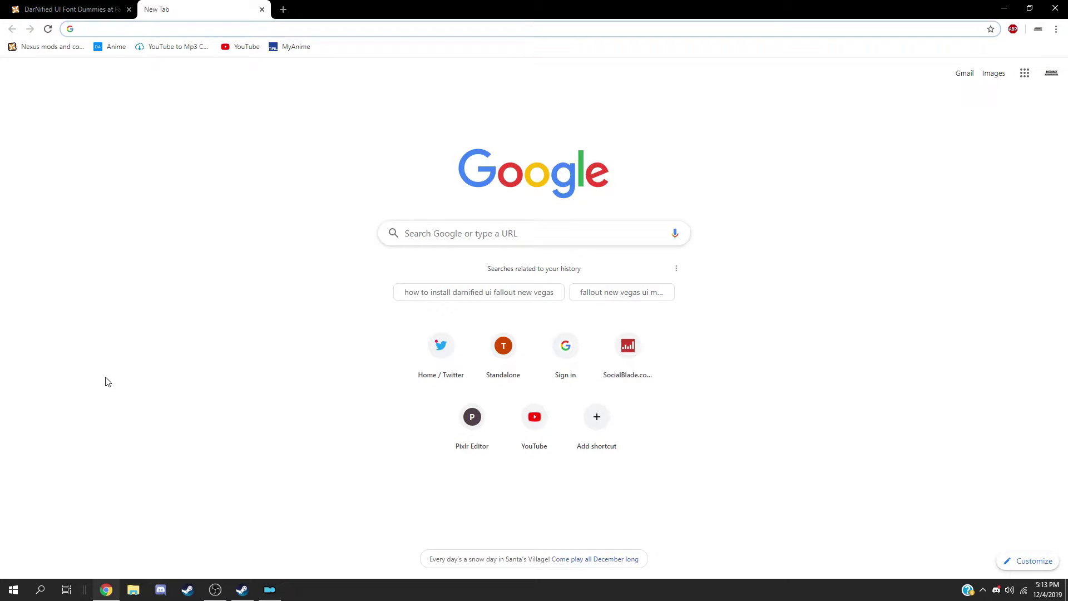
click(262, 11)
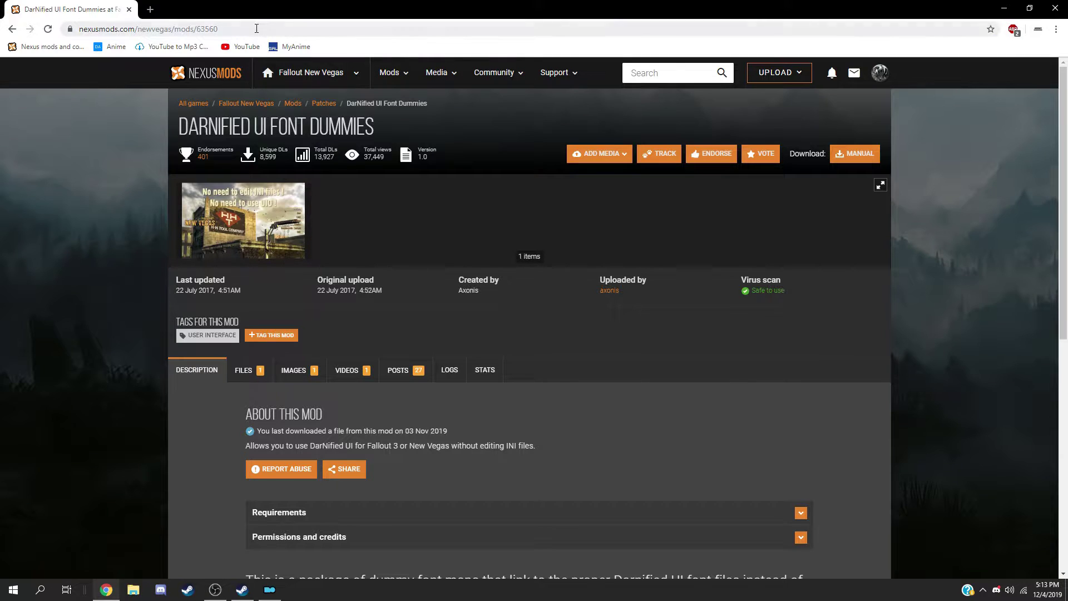
click(261, 25)
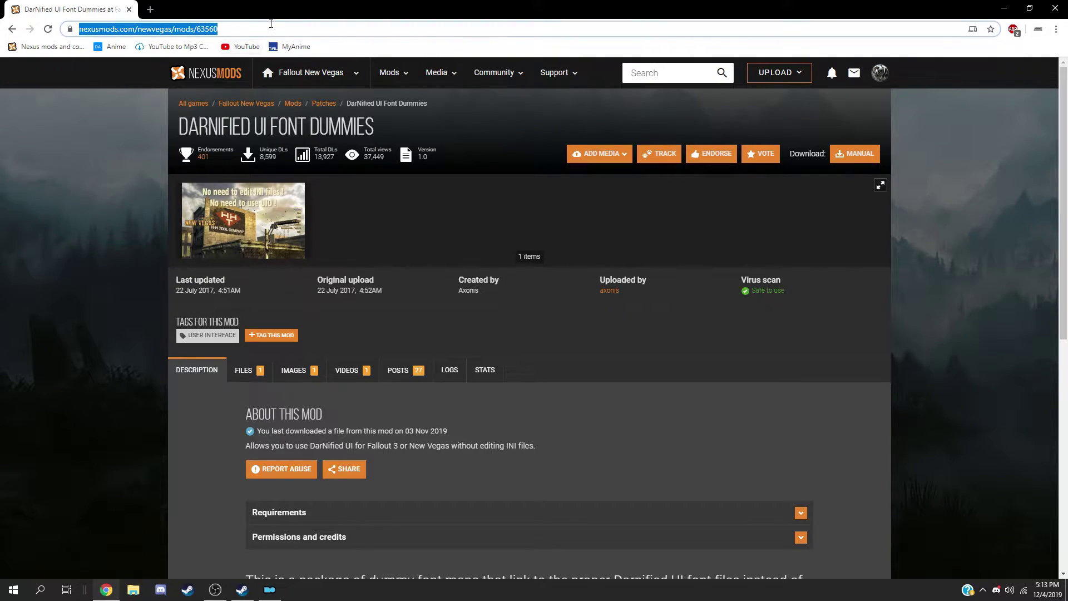
click(1004, 7)
click(1004, 5)
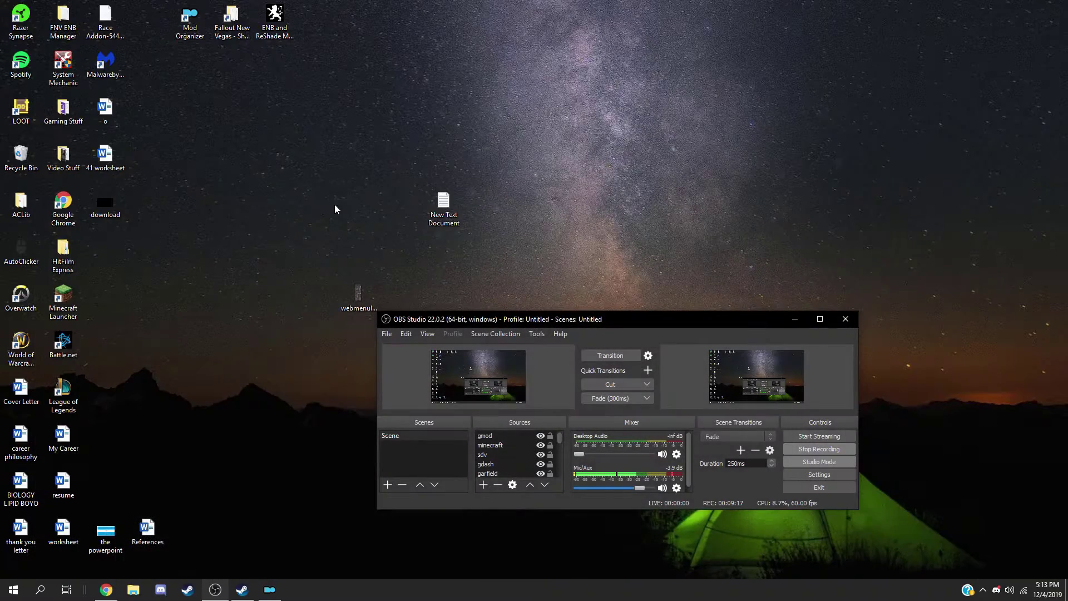
click(105, 590)
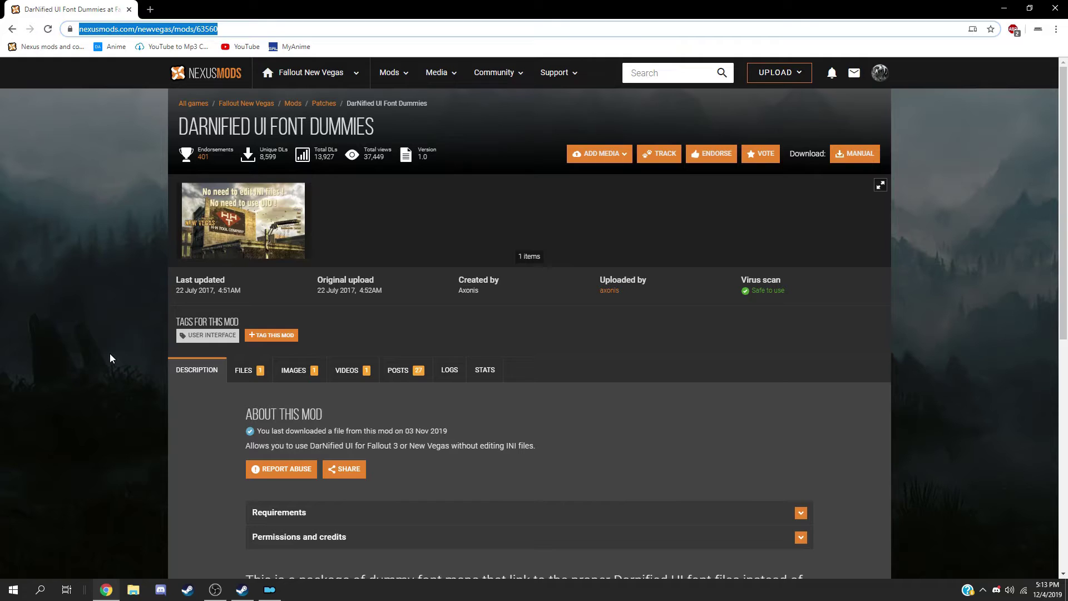
click(23, 275)
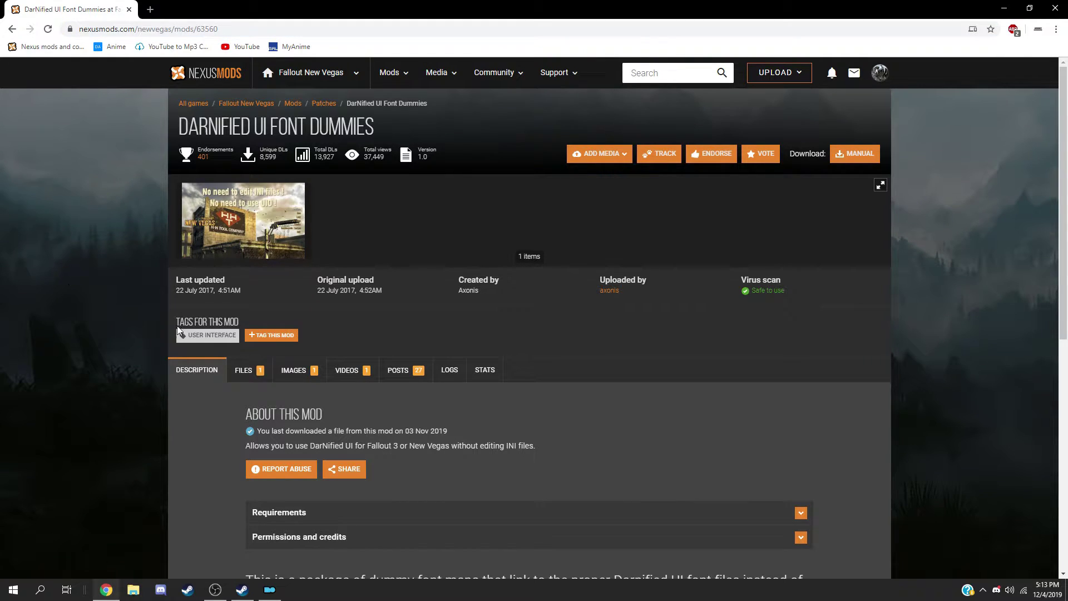
scroll(414, 384, down, 4)
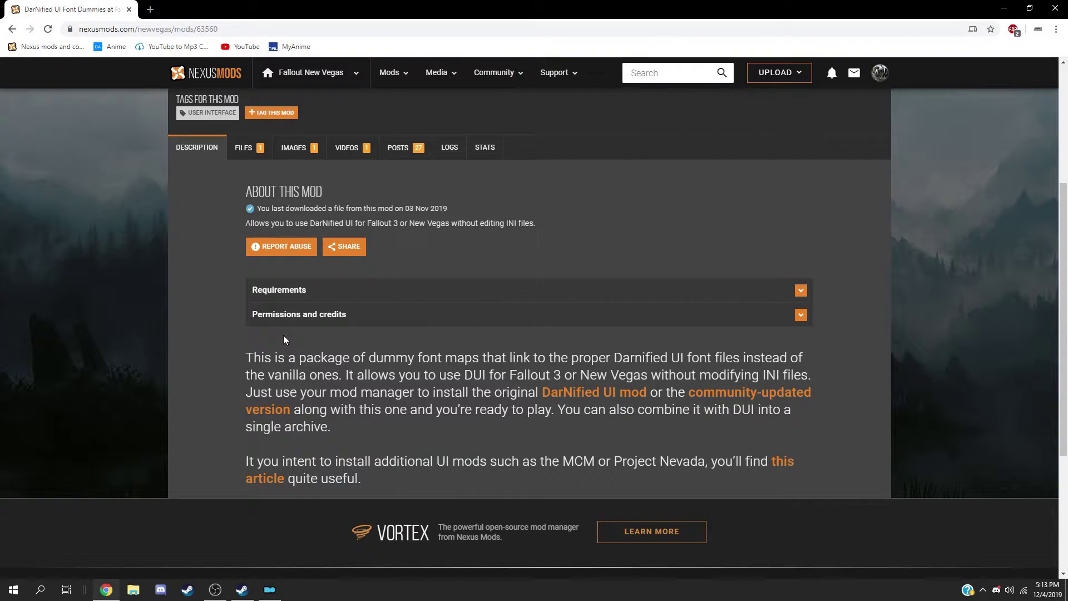
click(243, 148)
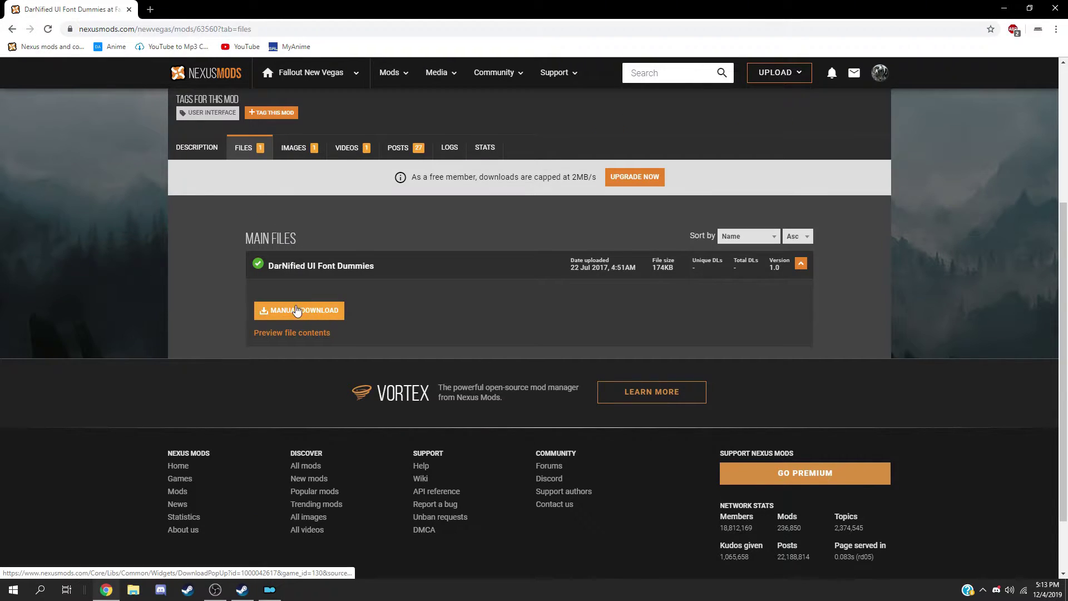
click(1004, 8)
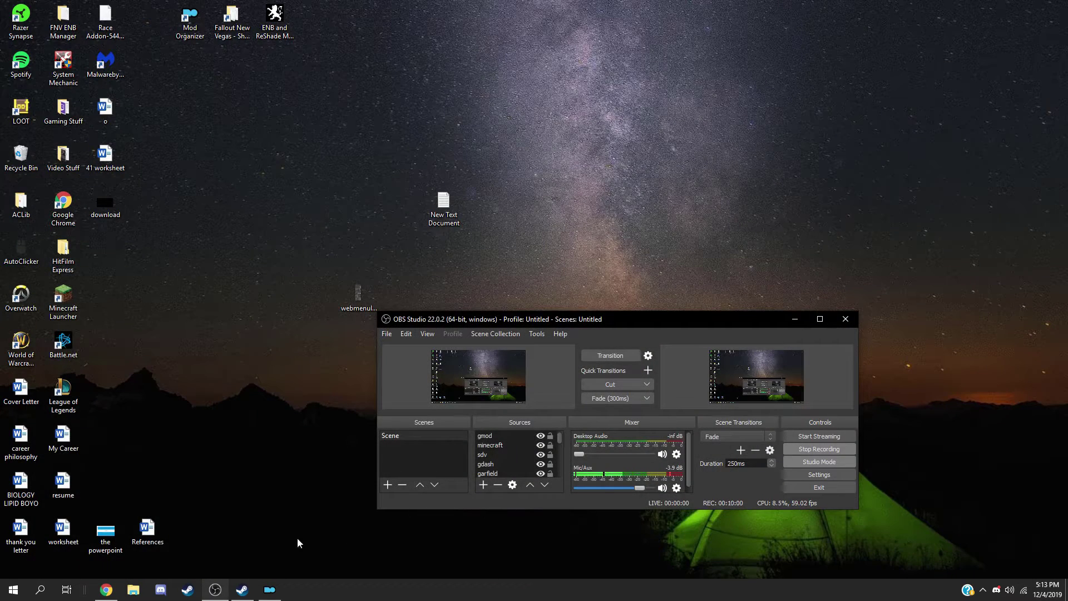
Check Mod Organizer's mod list for DarNified UI Font Dummies, cancelling the Install Mod chooser
click(269, 589)
click(45, 39)
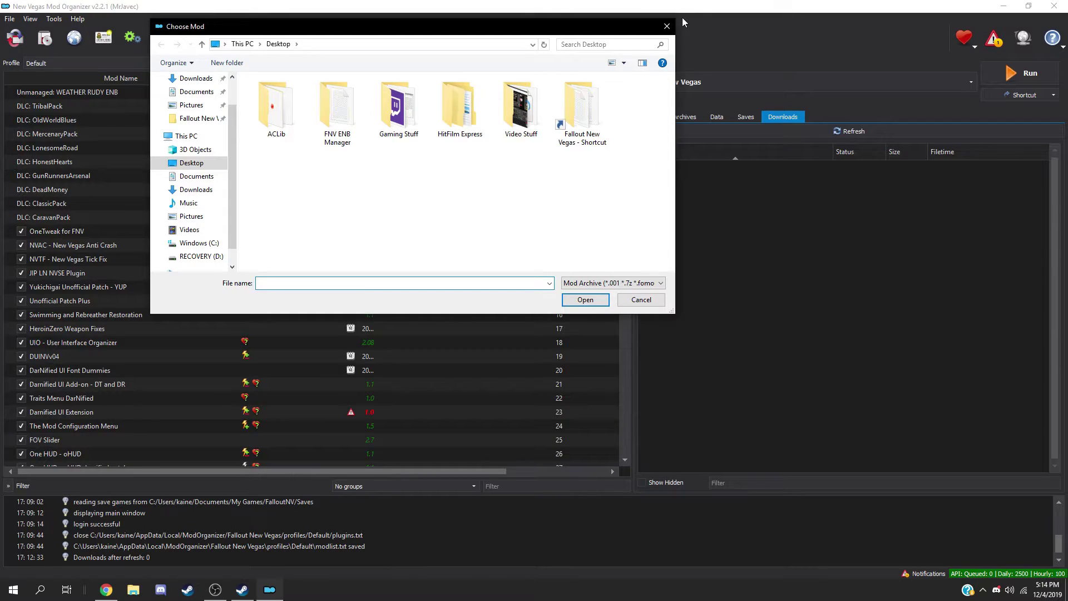
click(666, 27)
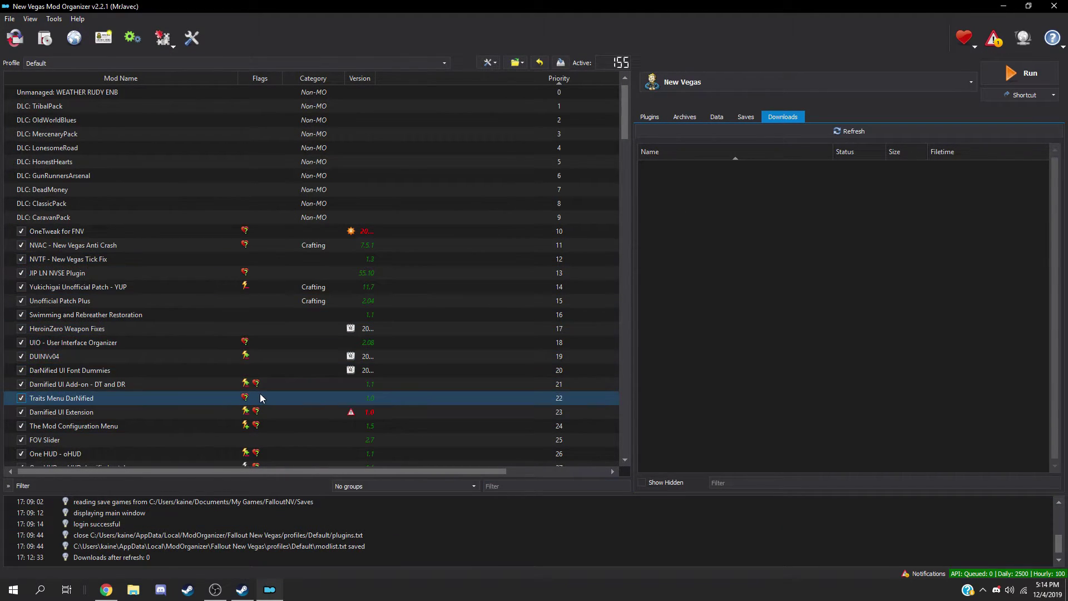
scroll(230, 326, down, 1)
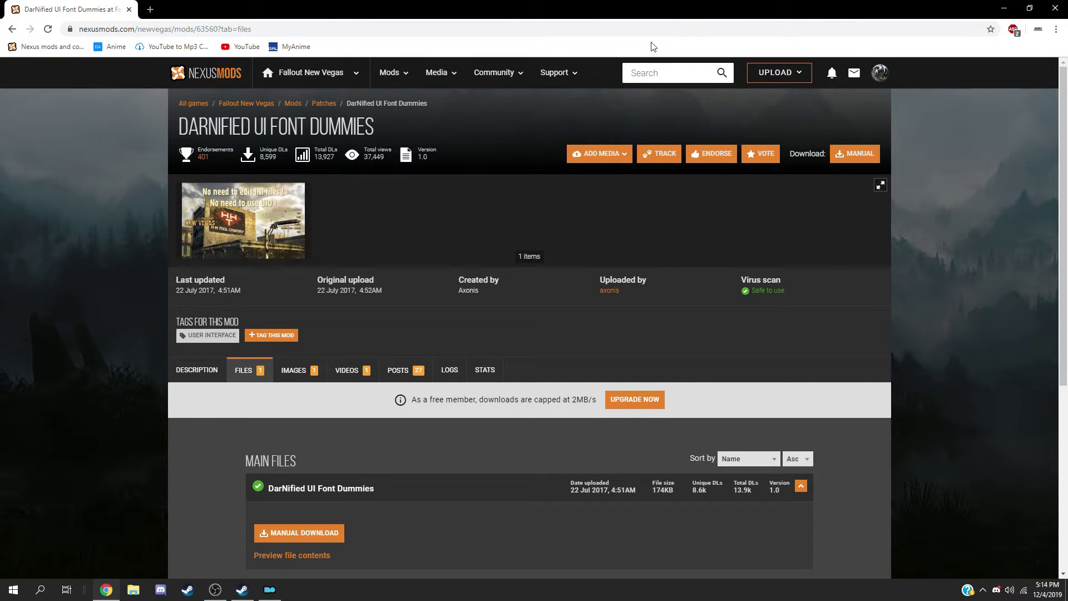
Search Nexus Mods for 'da' and open the Traits Menu DarNified page
click(650, 78)
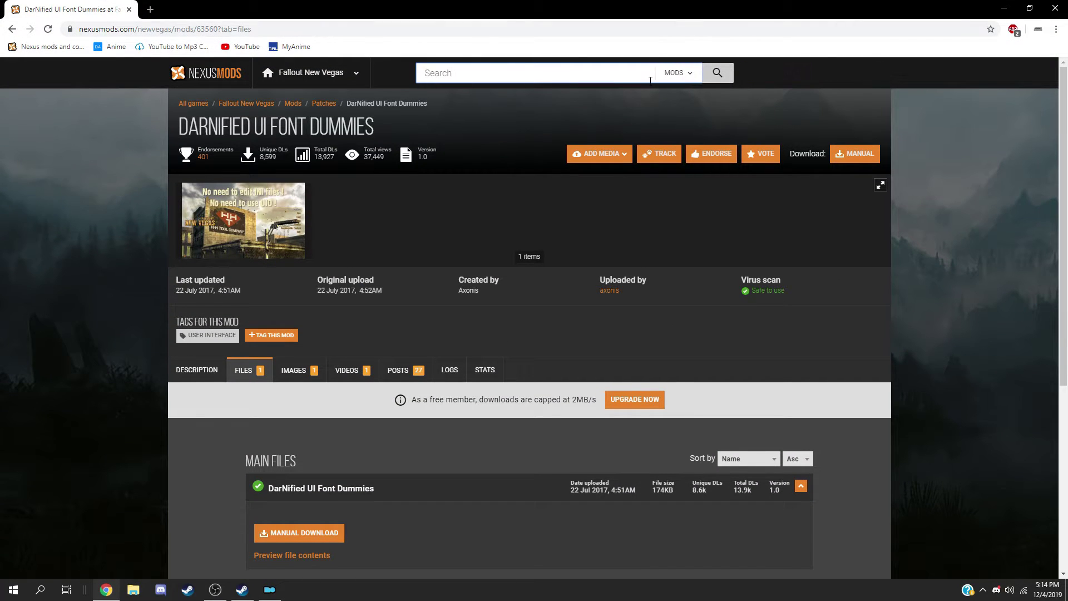
text(darn)
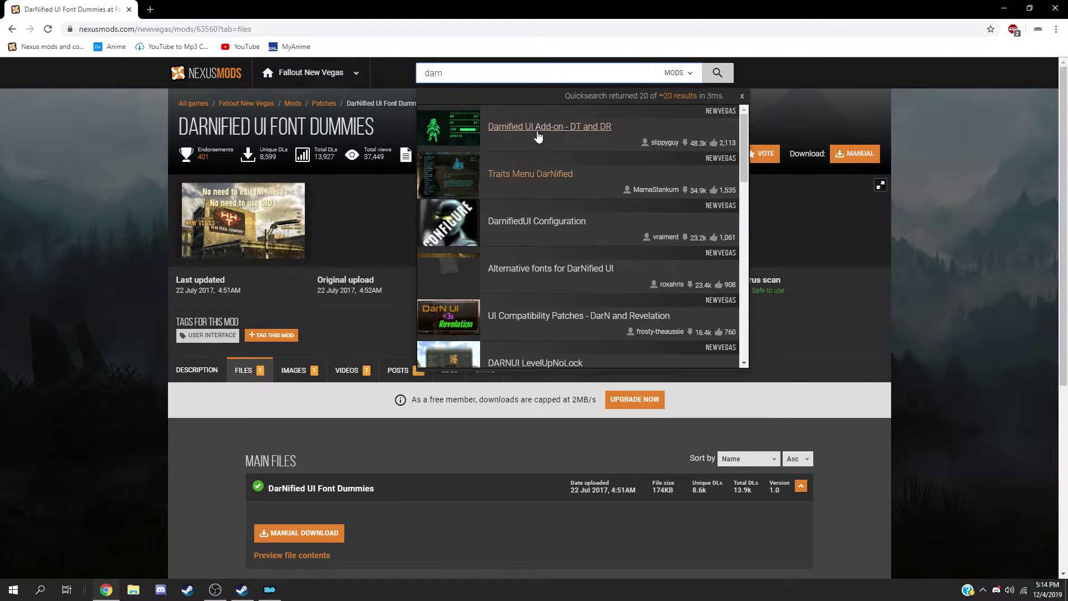
click(551, 178)
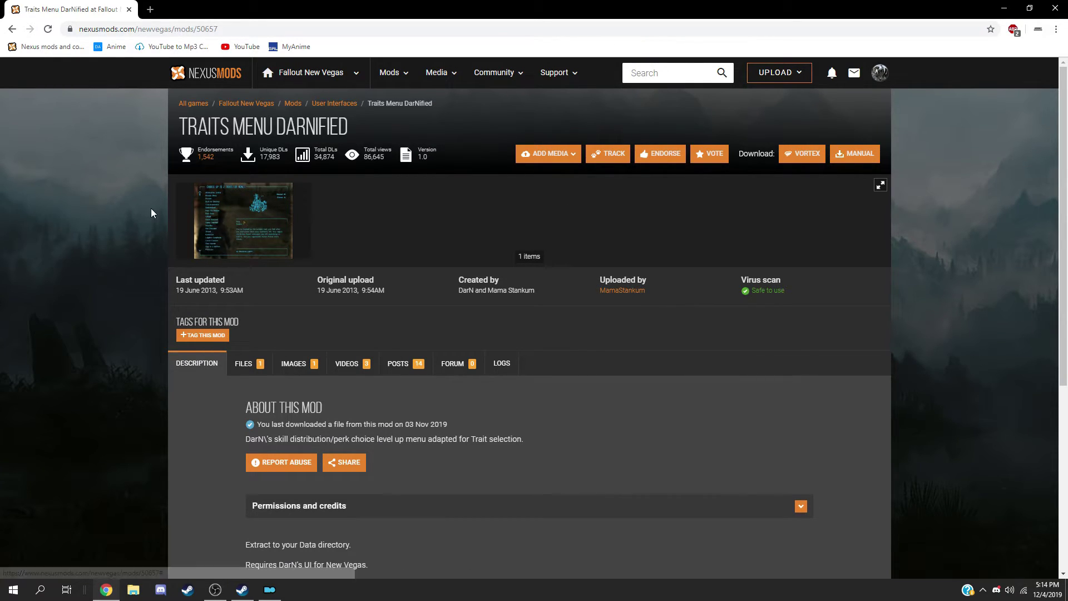
Check the saved mod links in the desktop text document, then search Nexus for 'darn'
click(252, 29)
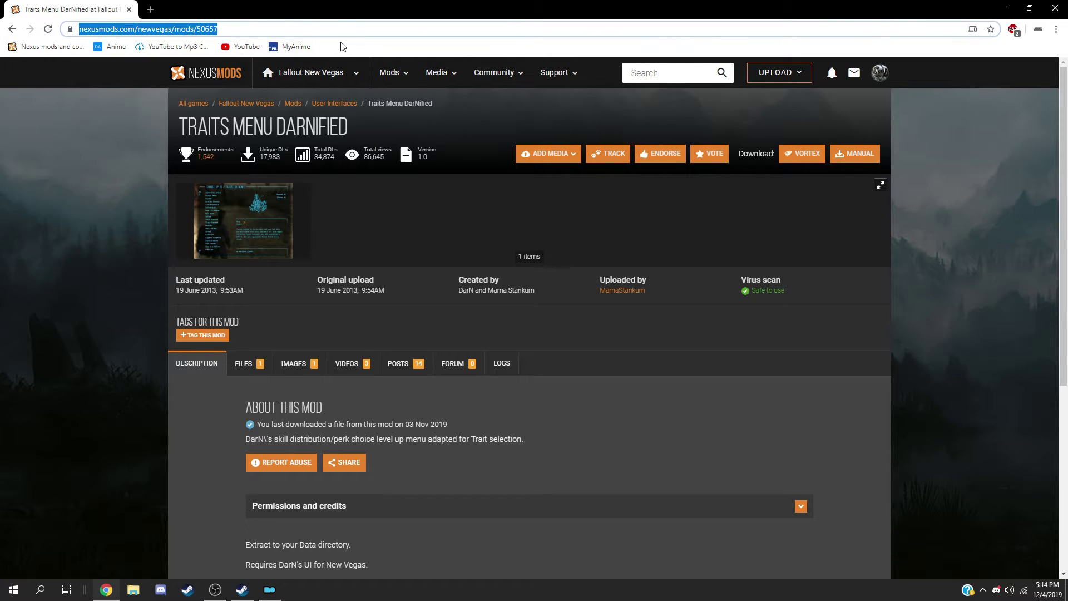
click(1004, 8)
click(1027, 7)
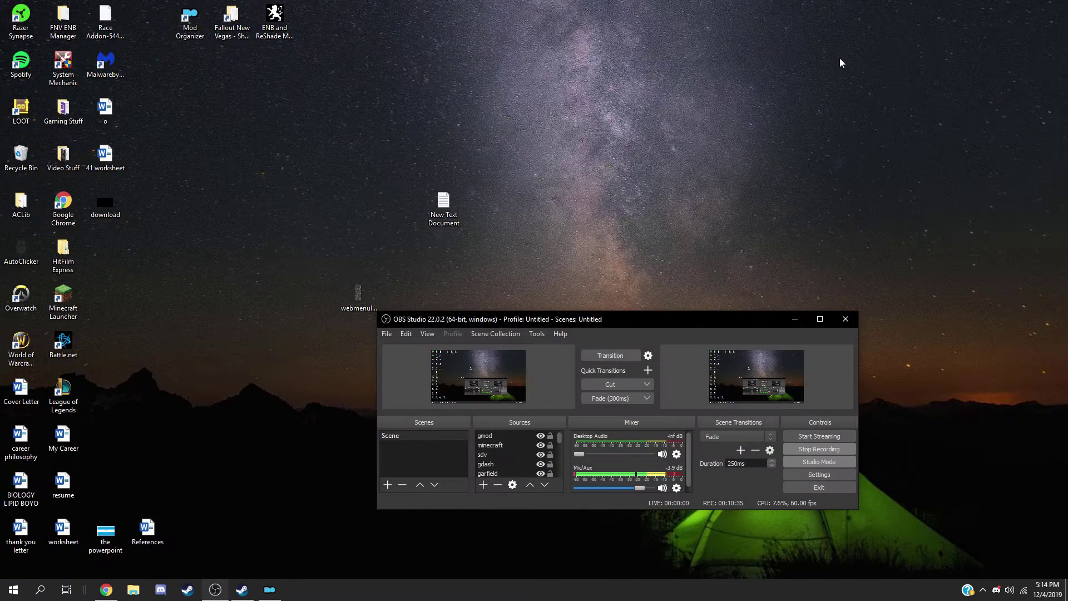
click(444, 205)
double_click(443, 205)
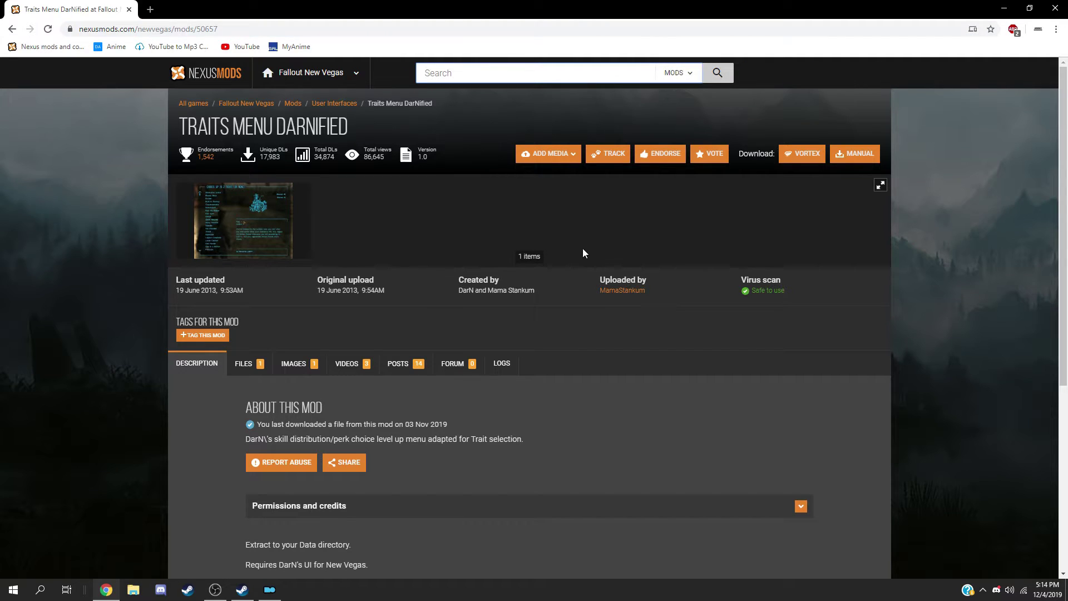
text(darm)
key(BackSpace)
text(n)
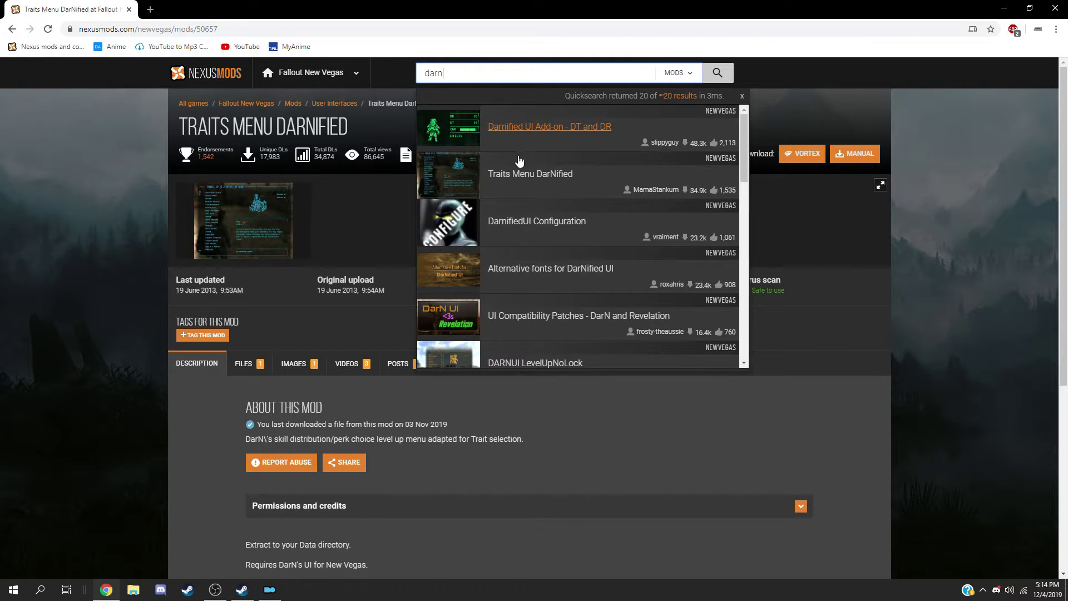
View the Alternative fonts for DarNified UI page and its third screenshot, then close Chrome
click(532, 267)
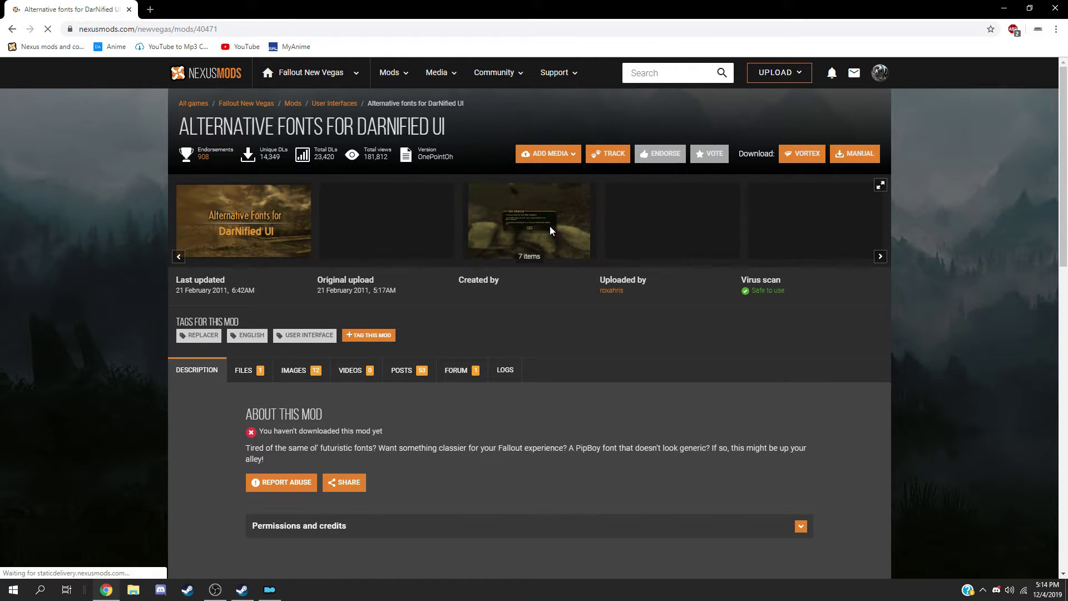
click(550, 227)
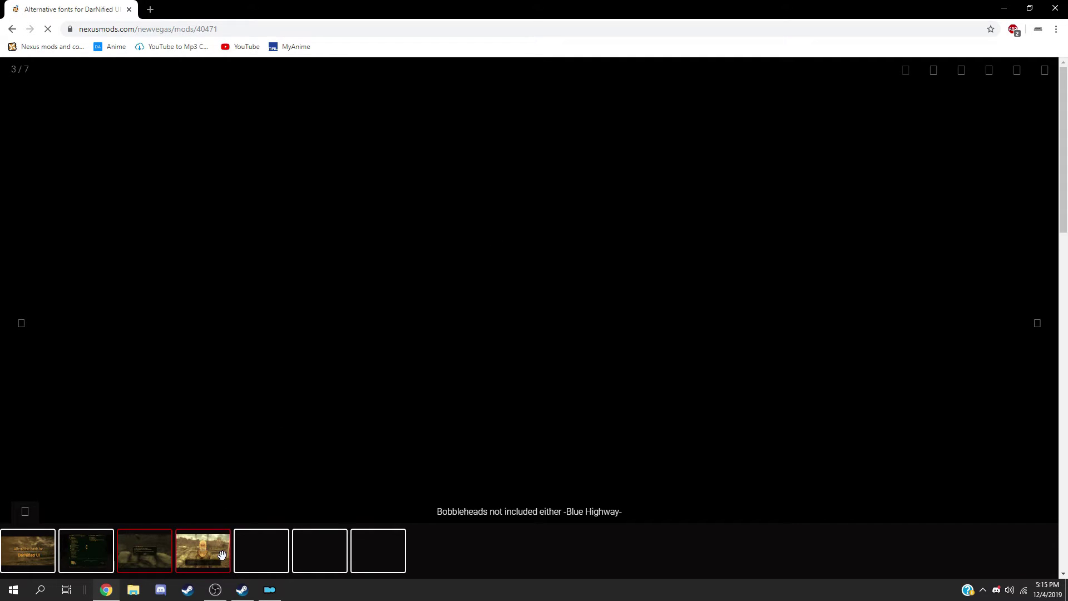
click(572, 138)
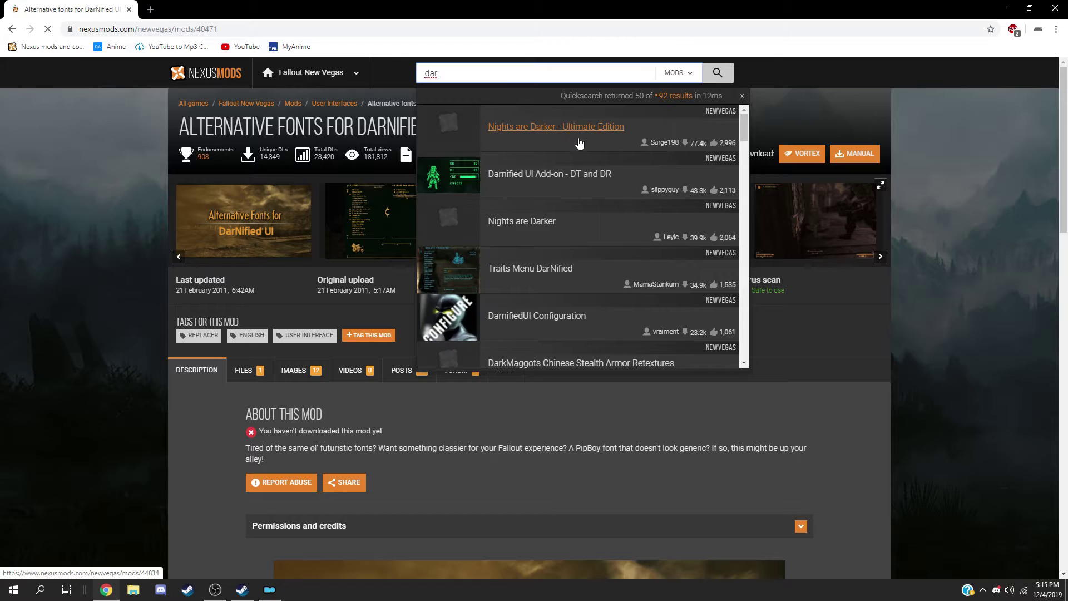
click(951, 168)
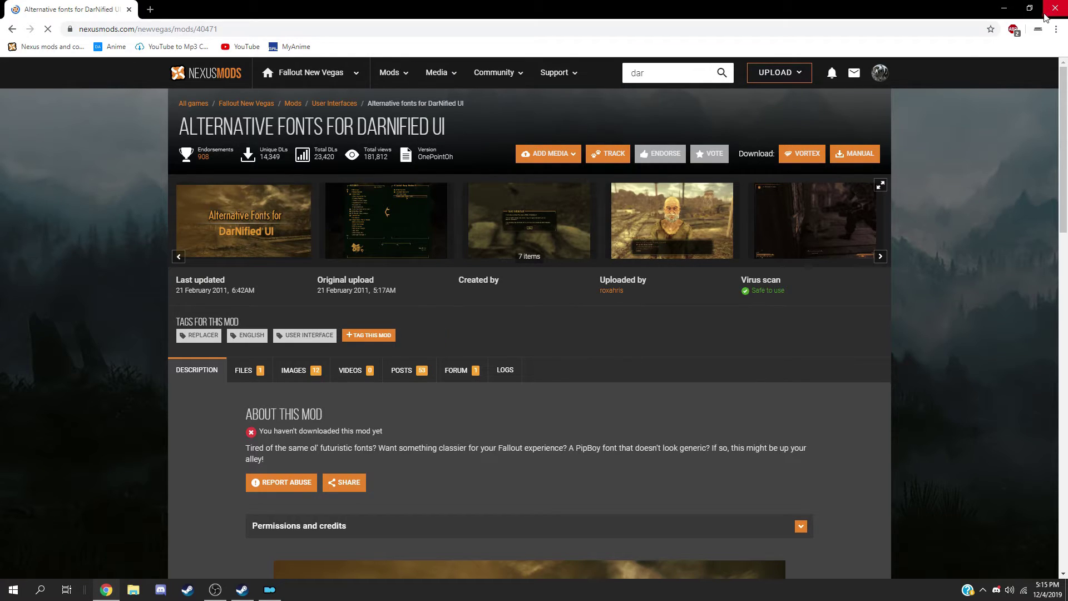
click(1054, 12)
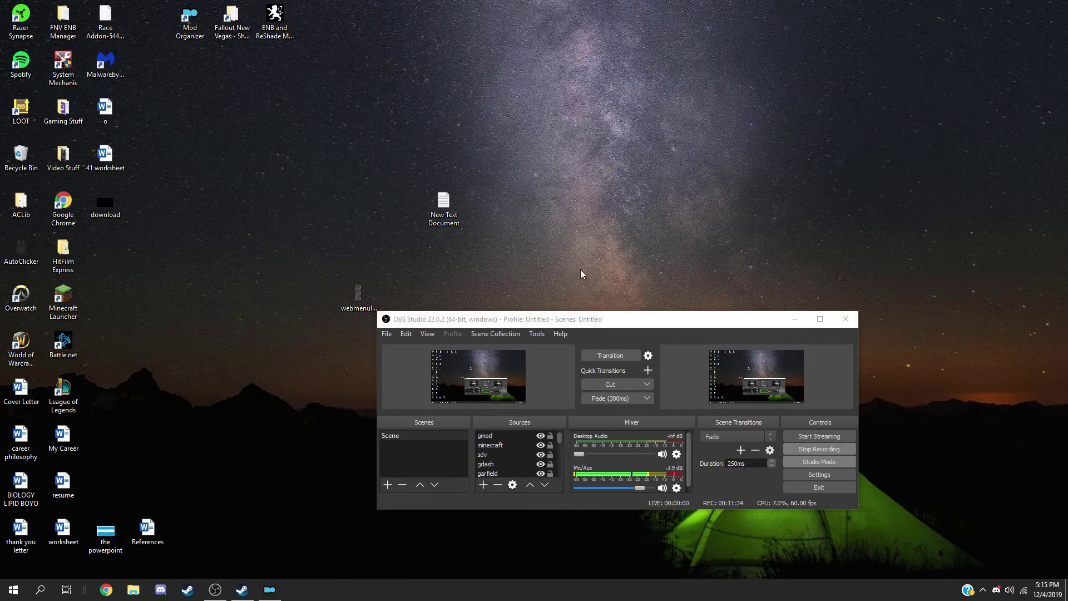
Restore Mod Organizer and run Fallout: New Vegas with the DarNified mods
mouse_move(216, 590)
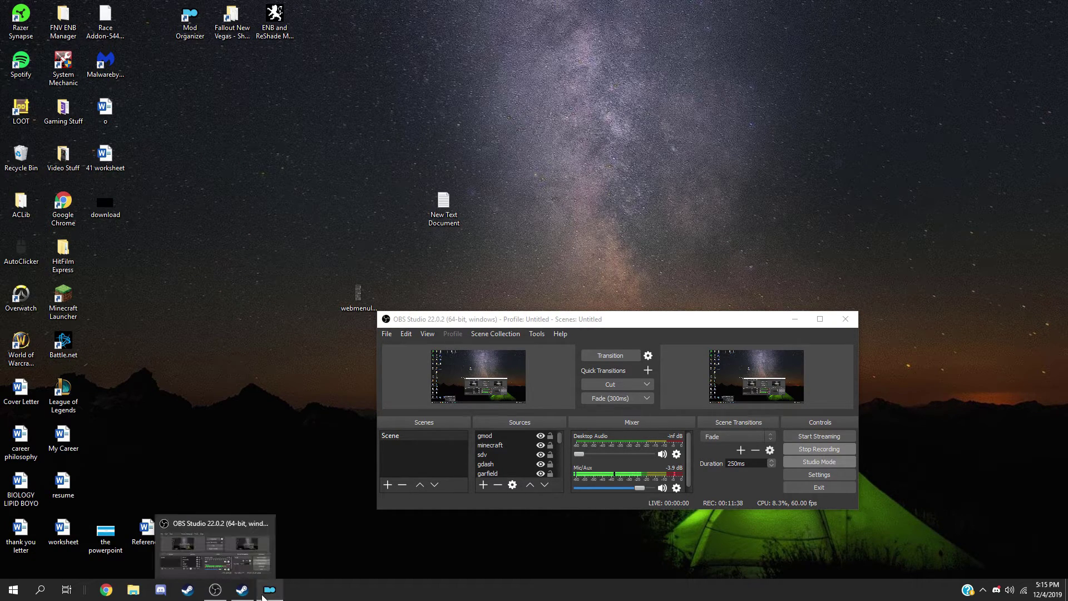
click(270, 588)
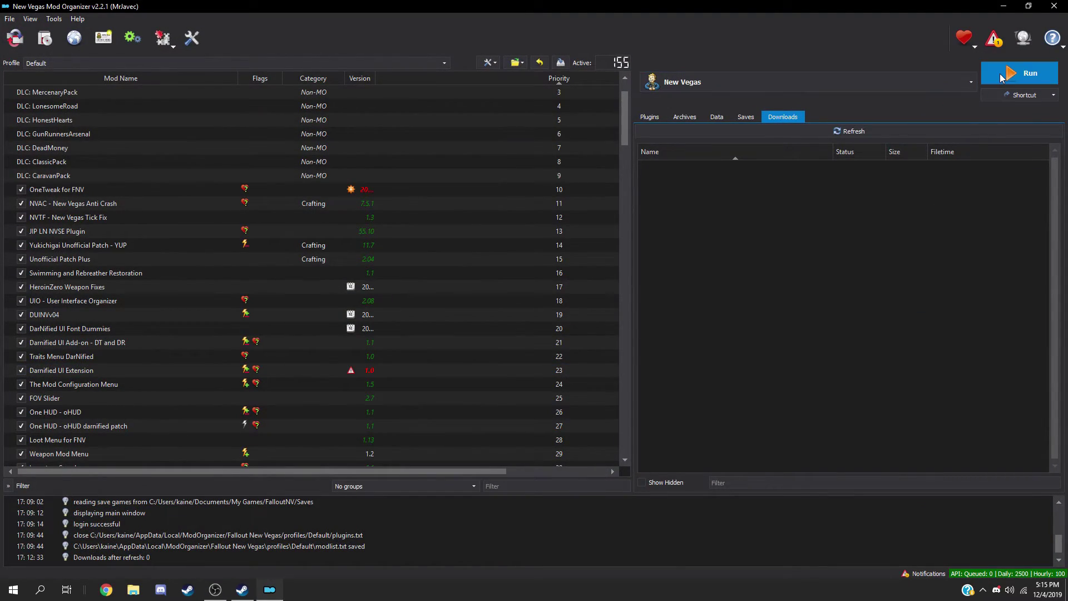
click(986, 72)
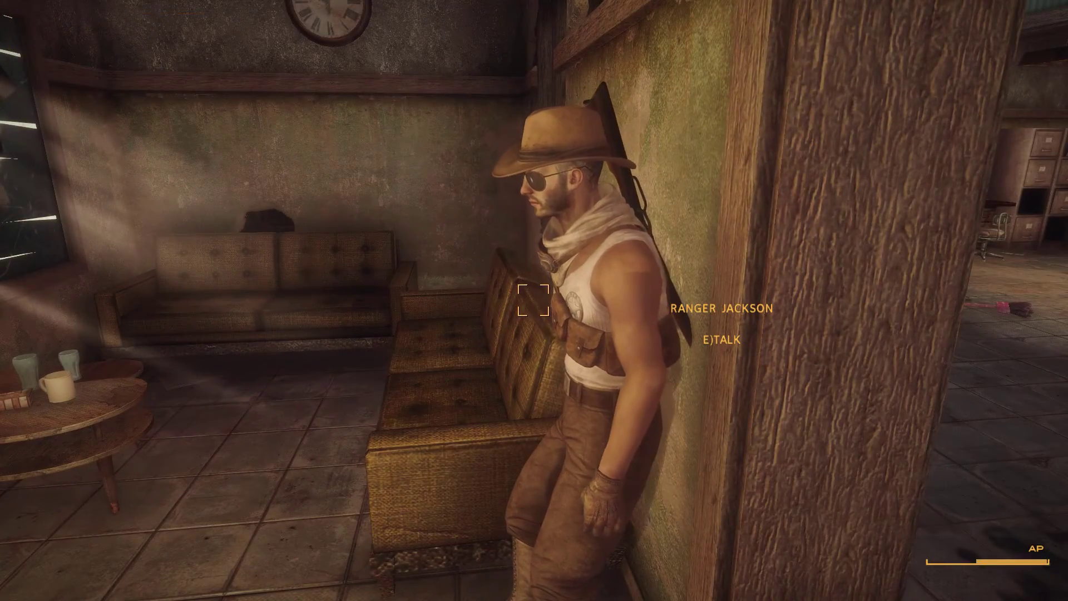
End a brief talk with Ranger Jackson, then show the Pip-Boy ITEMS list
key(e)
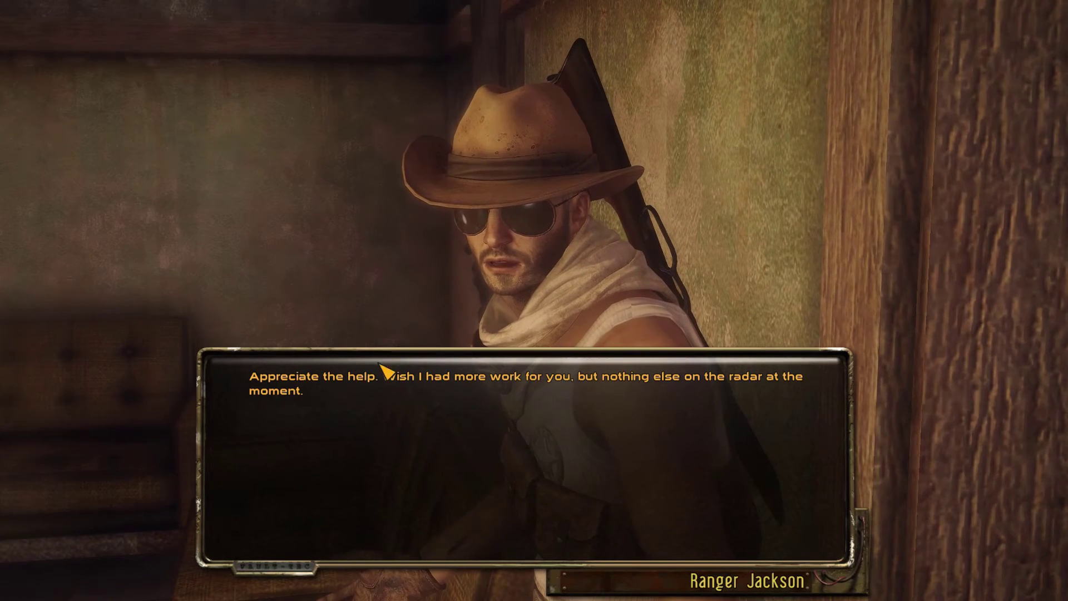
click(579, 393)
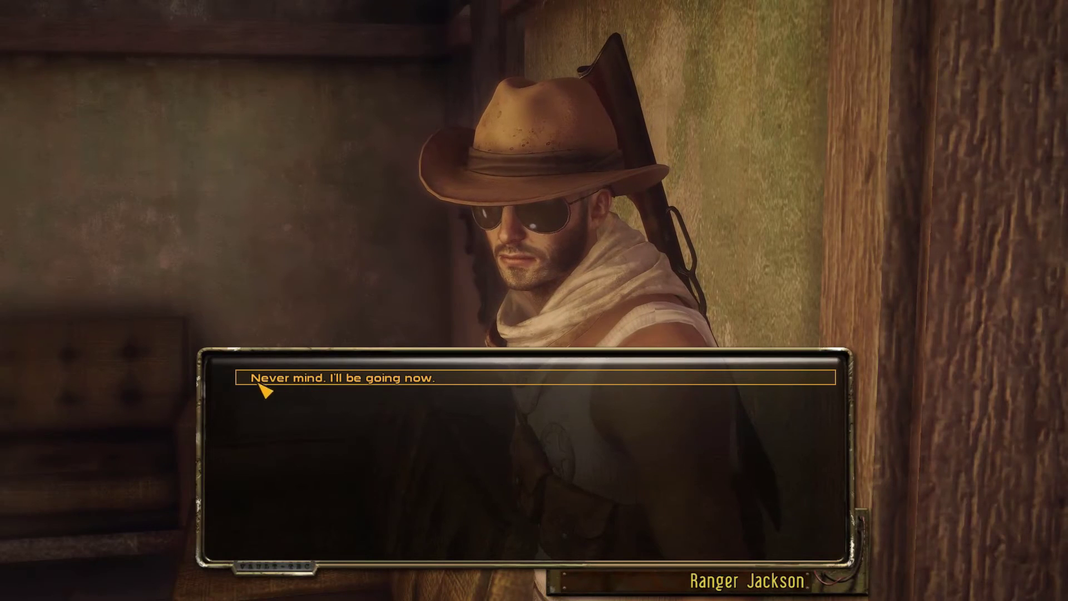
click(341, 378)
key(Tab)
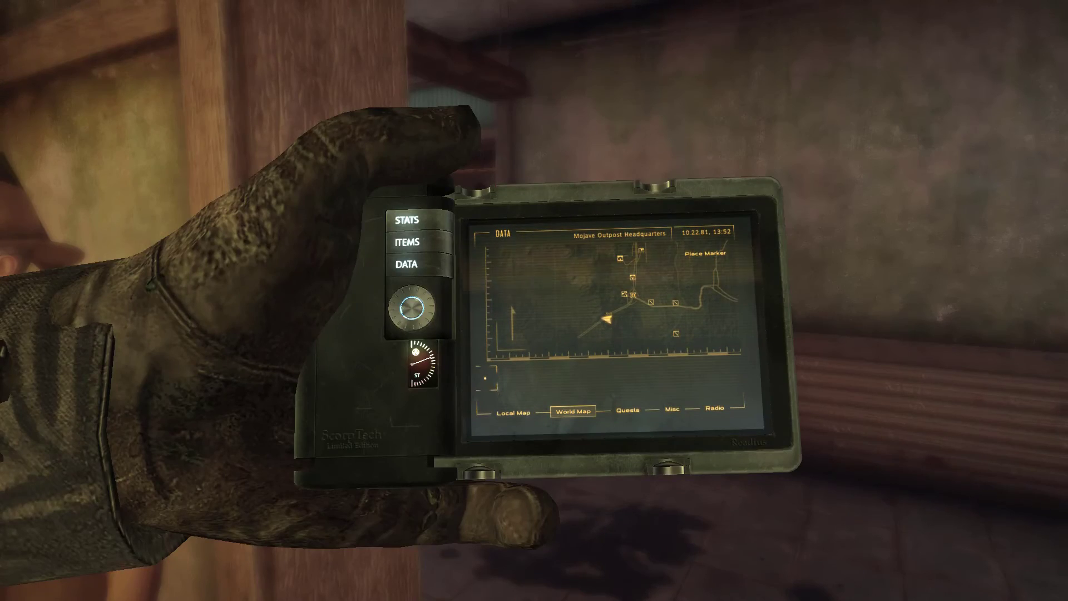
click(421, 249)
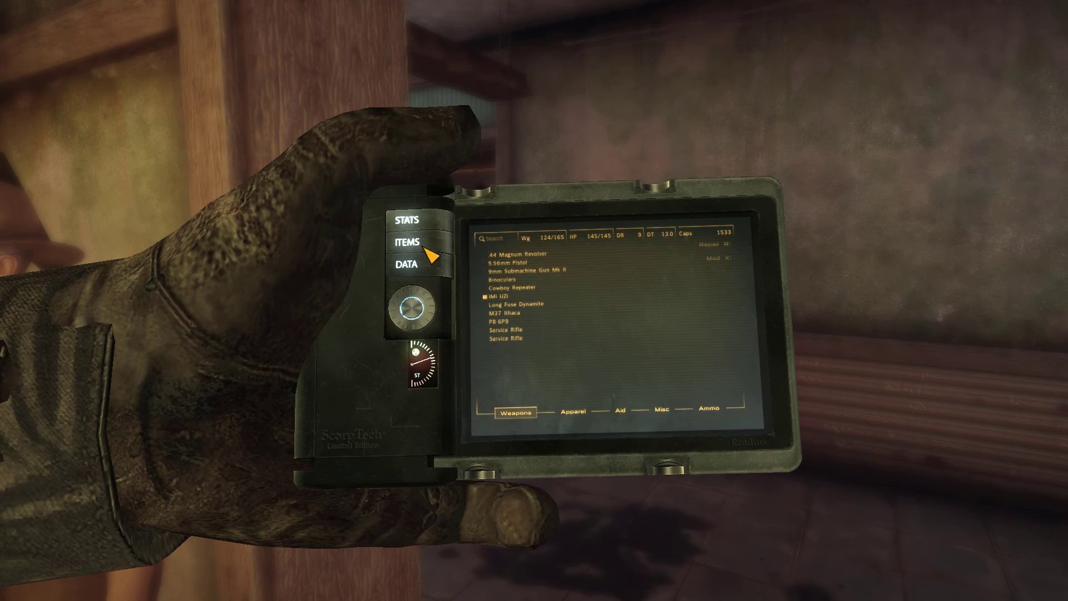